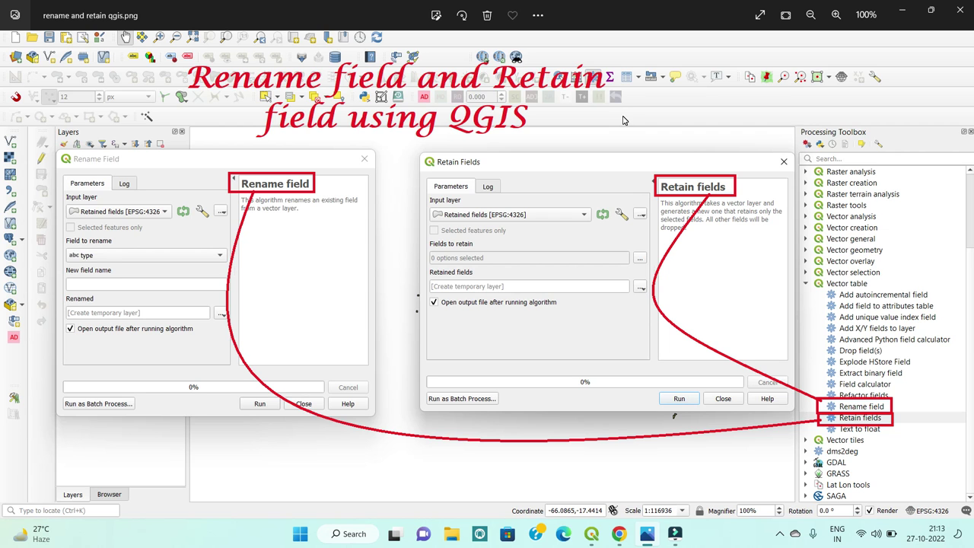
- Minimize the Photos window showing the field-tools comparison screenshot to reveal the desktop
click(895, 11)
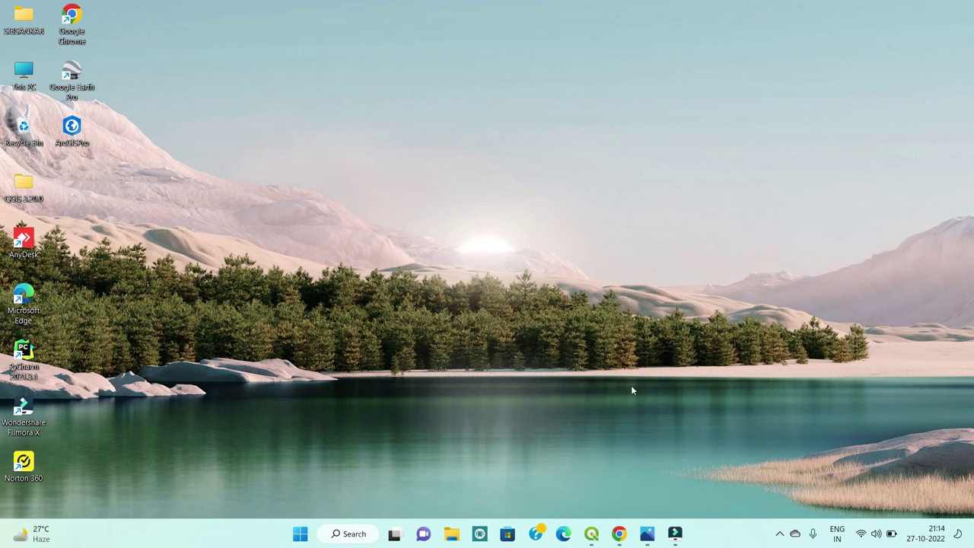
- Switch to QGIS and open the Sample_shapefile layer's attribute table
click(592, 534)
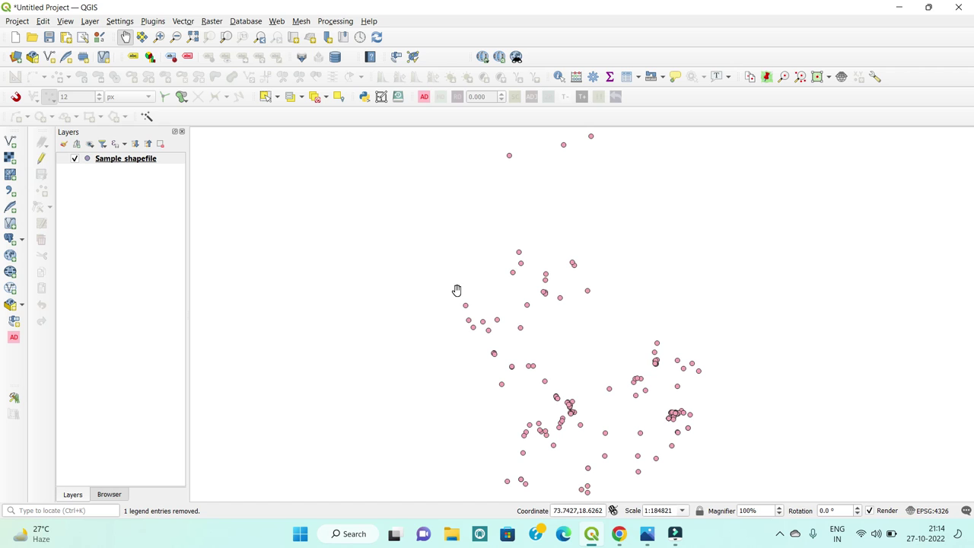
right_click(149, 163)
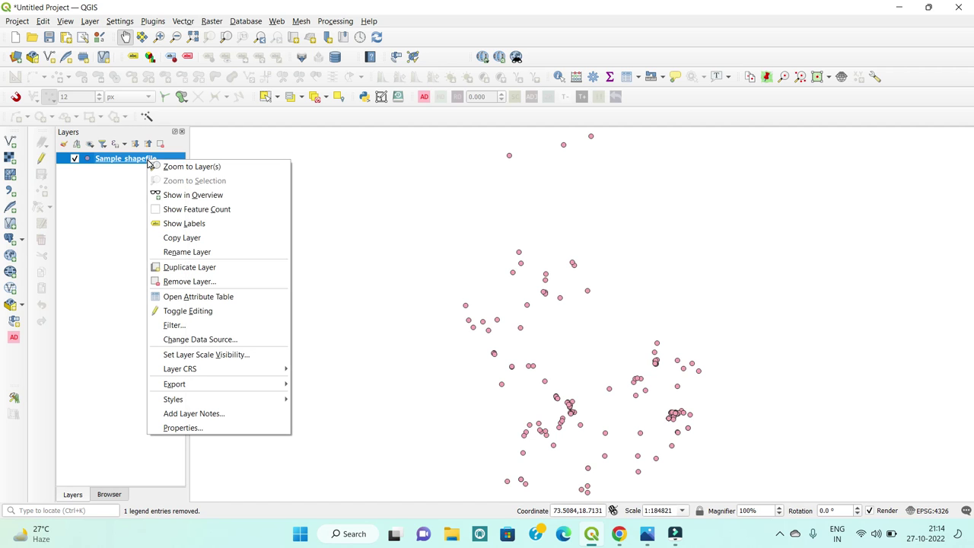
click(187, 297)
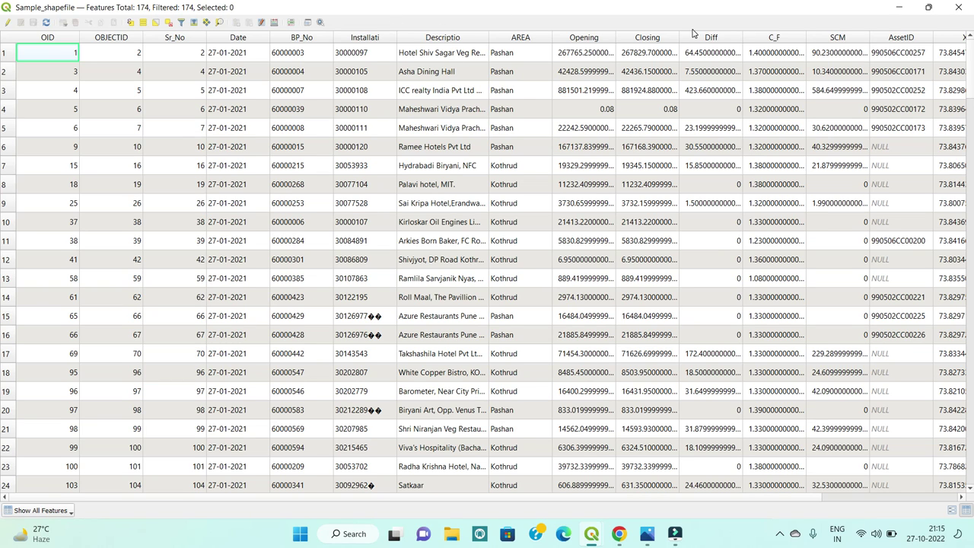
- Close the attribute table and expand the Vector table group in the Processing Toolbox
click(959, 7)
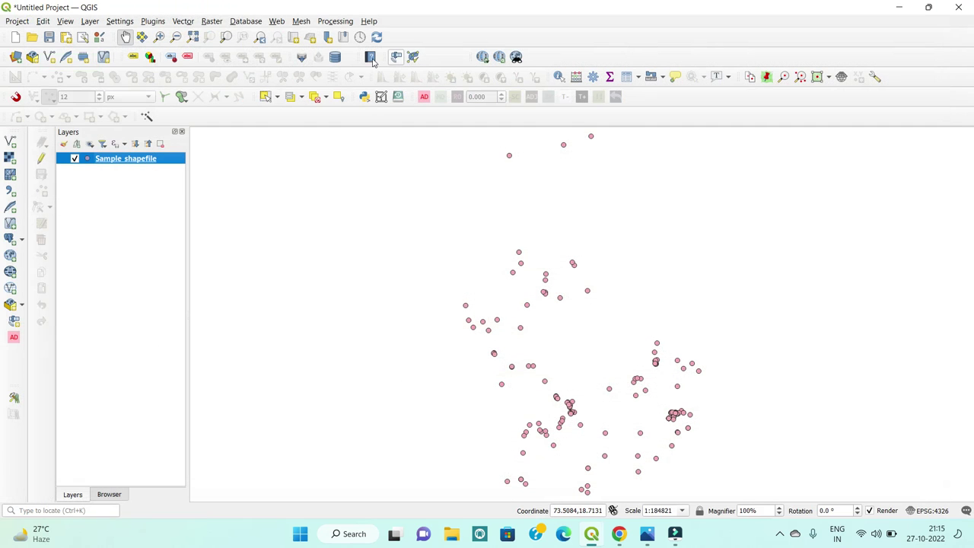
click(336, 22)
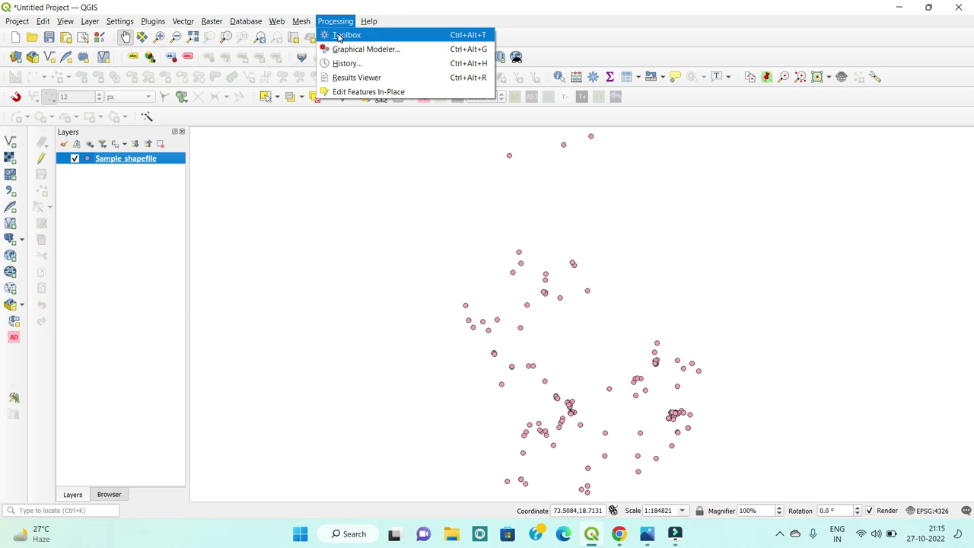
click(343, 35)
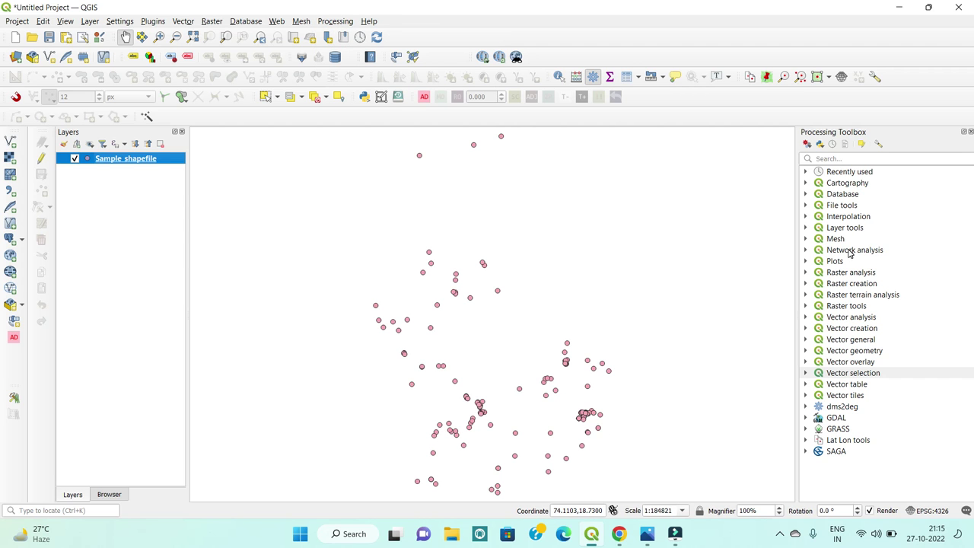
double_click(841, 385)
scroll(841, 384, down, 3)
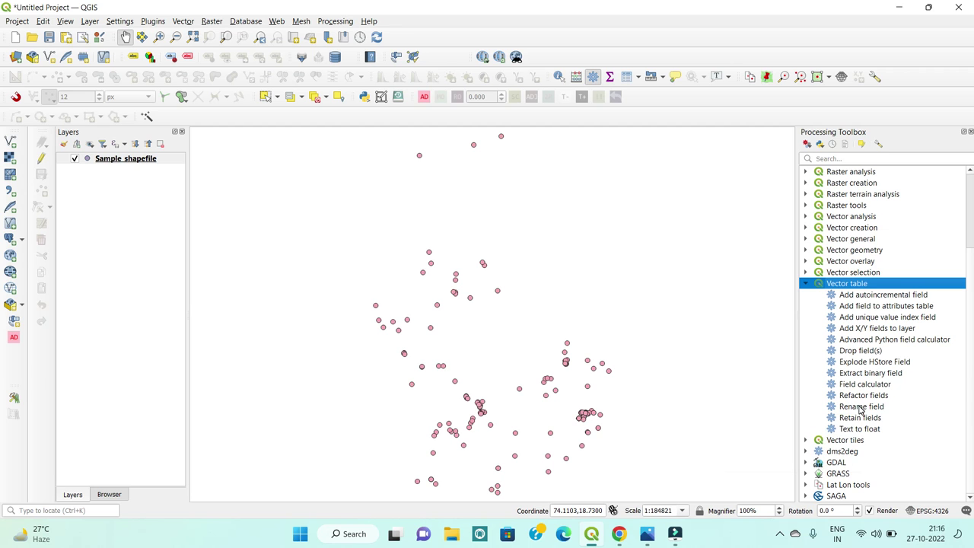
- In Rename field, choose Sample_shapefile, field Installati, and new name 'Installation'
double_click(860, 408)
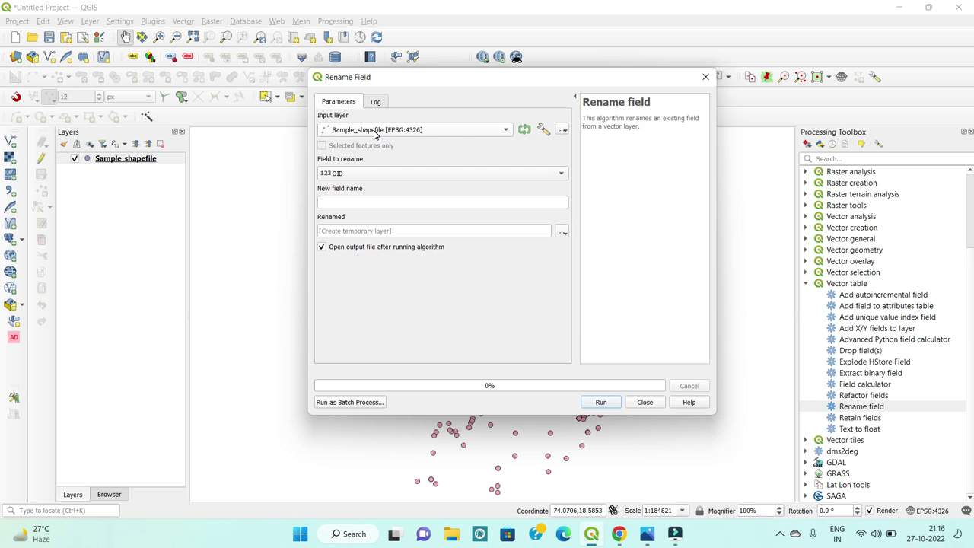
click(345, 134)
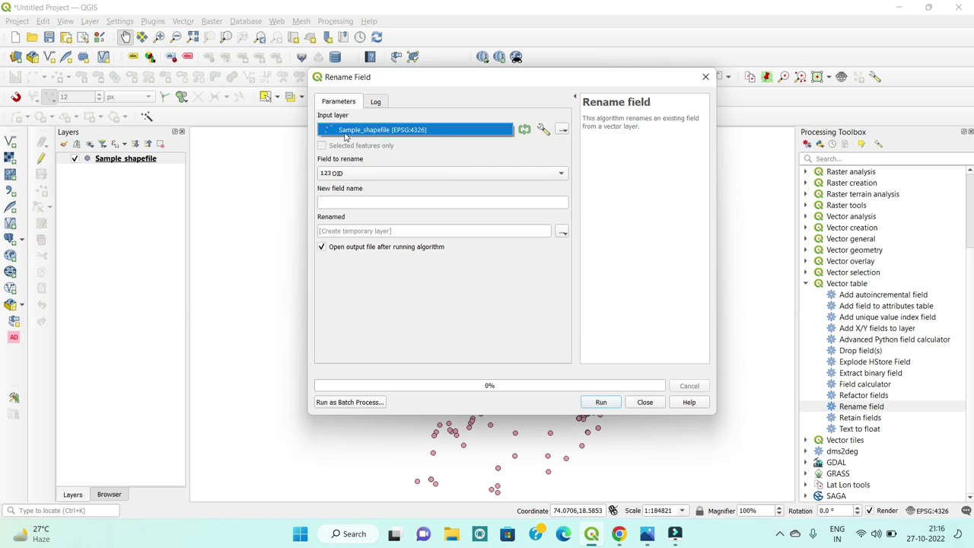
click(437, 145)
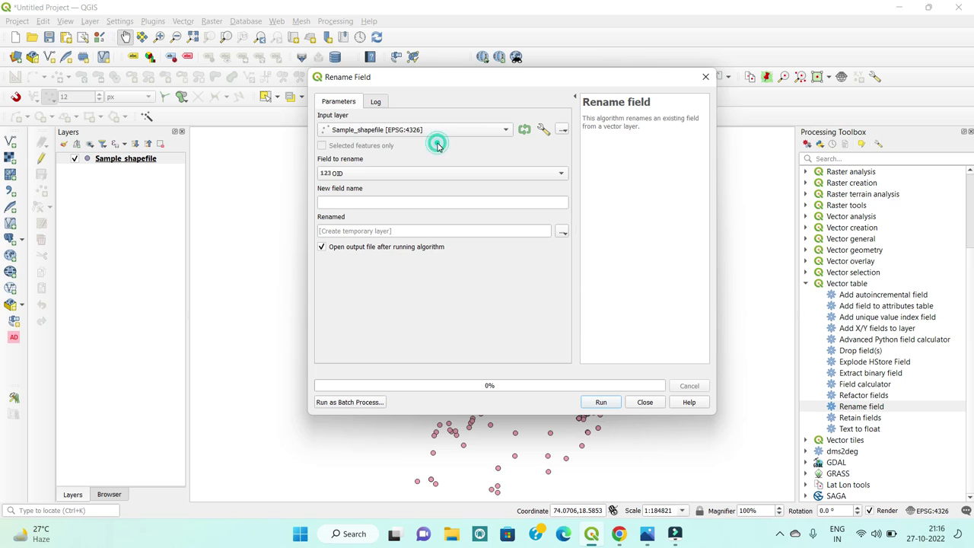
click(395, 173)
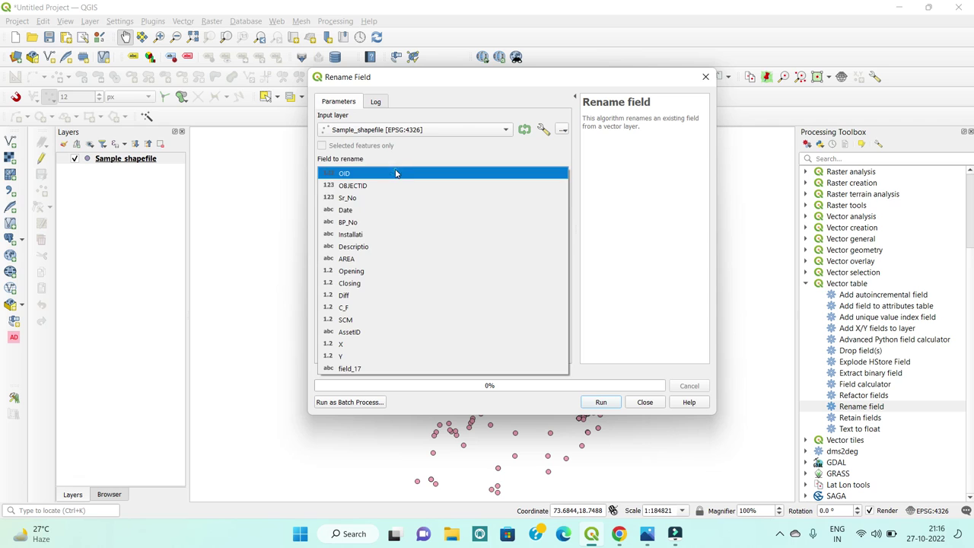
click(389, 236)
click(377, 205)
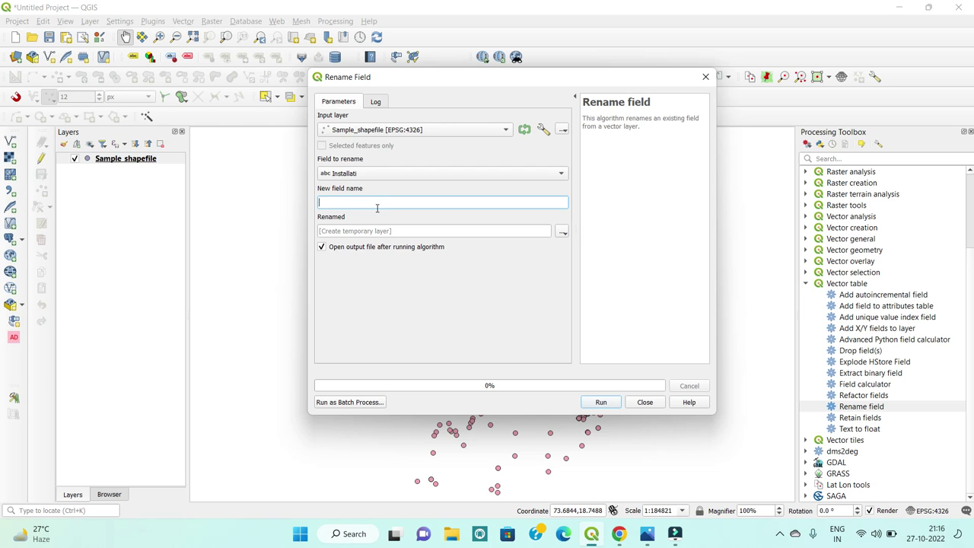
text(Installation)
- Run the Installati-to-Installation rename and verify the Installation column in the Renamed layer's table
click(607, 402)
click(643, 403)
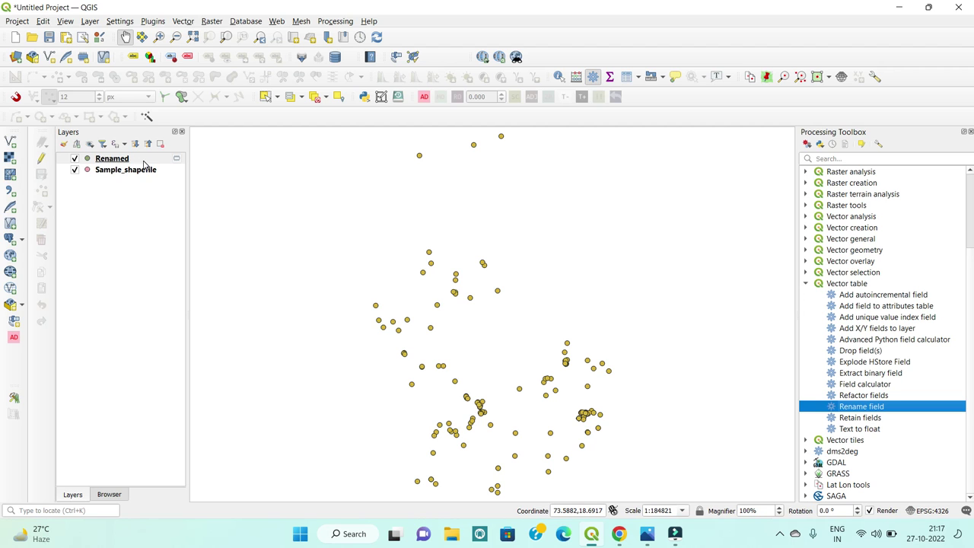
mouse_move(139, 161)
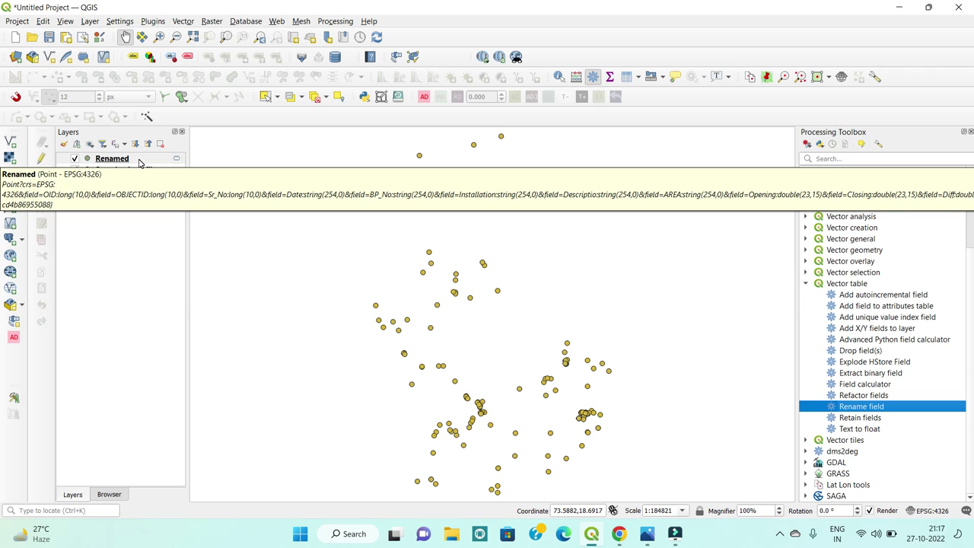
right_click(139, 162)
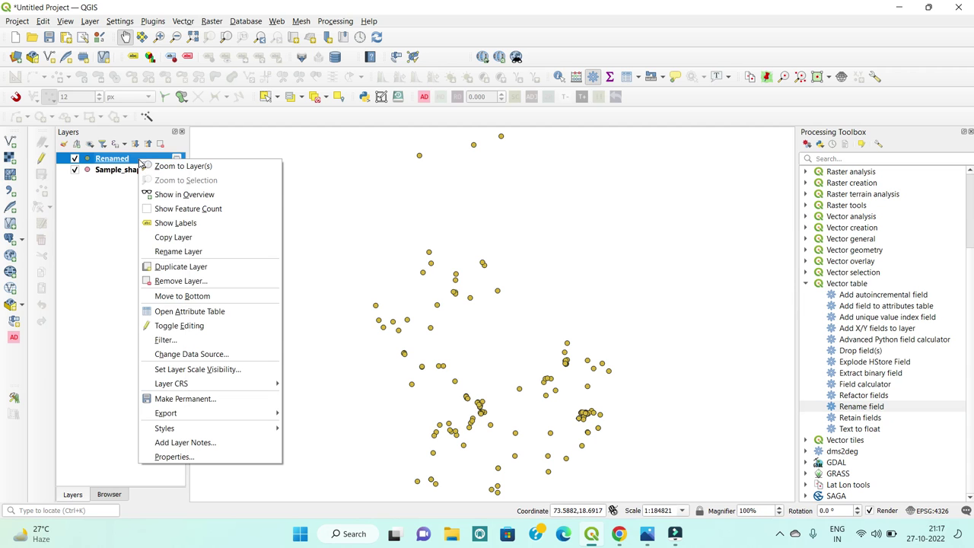
click(161, 316)
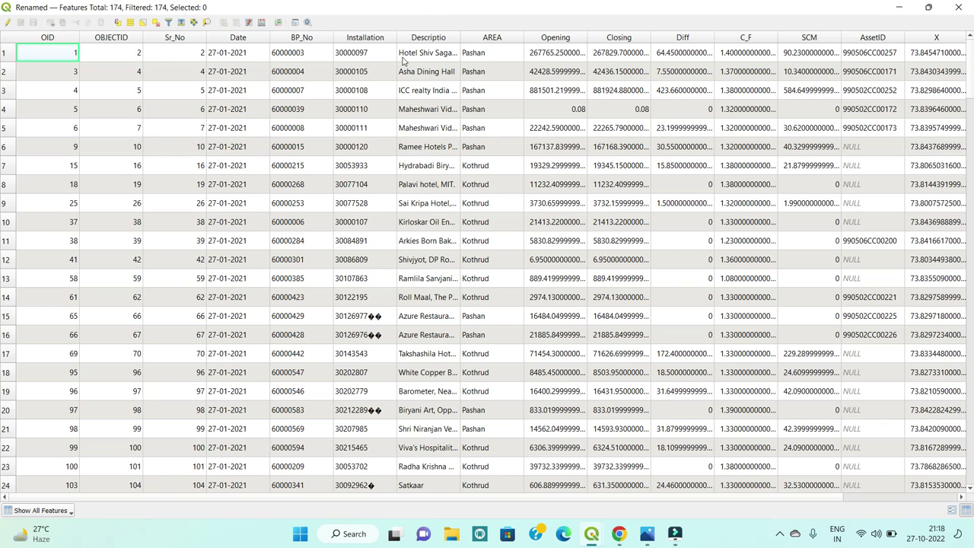
click(958, 7)
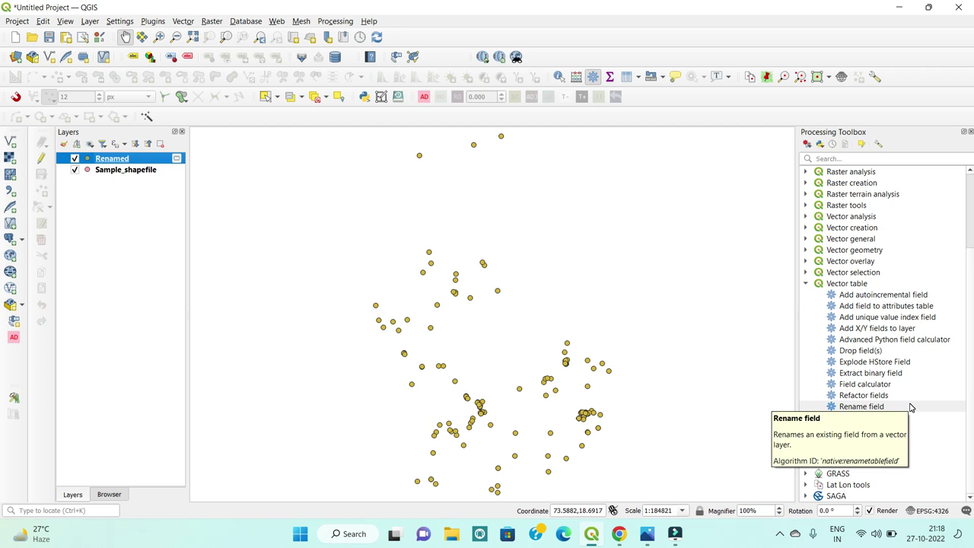
- Run Rename field again, turning Descriptio into 'Description'
double_click(911, 408)
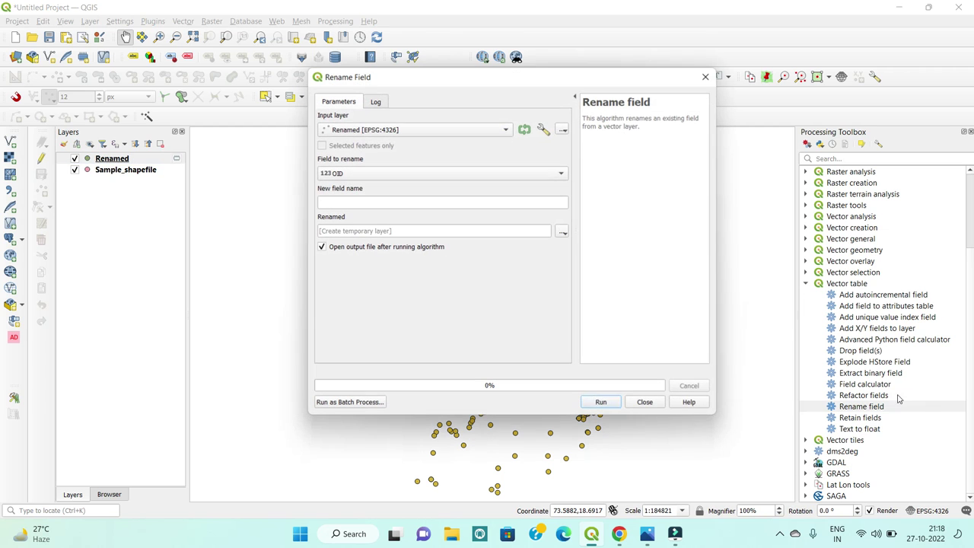
click(509, 176)
click(457, 252)
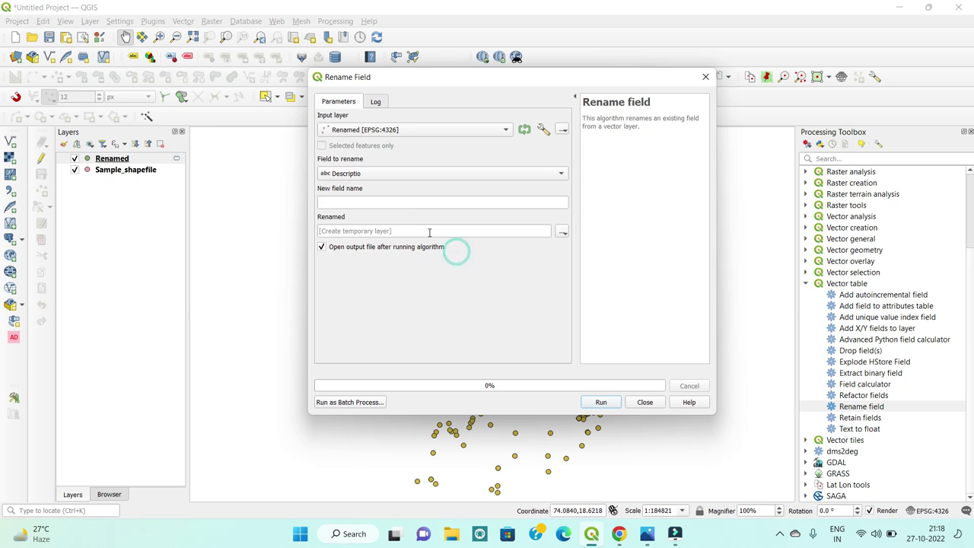
click(401, 204)
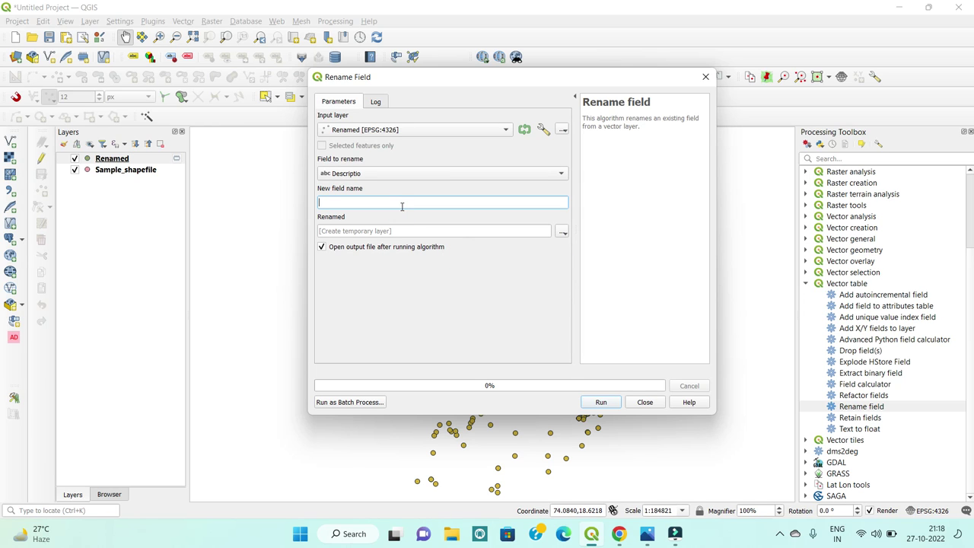
text(Des)
text(cription)
click(601, 404)
click(645, 403)
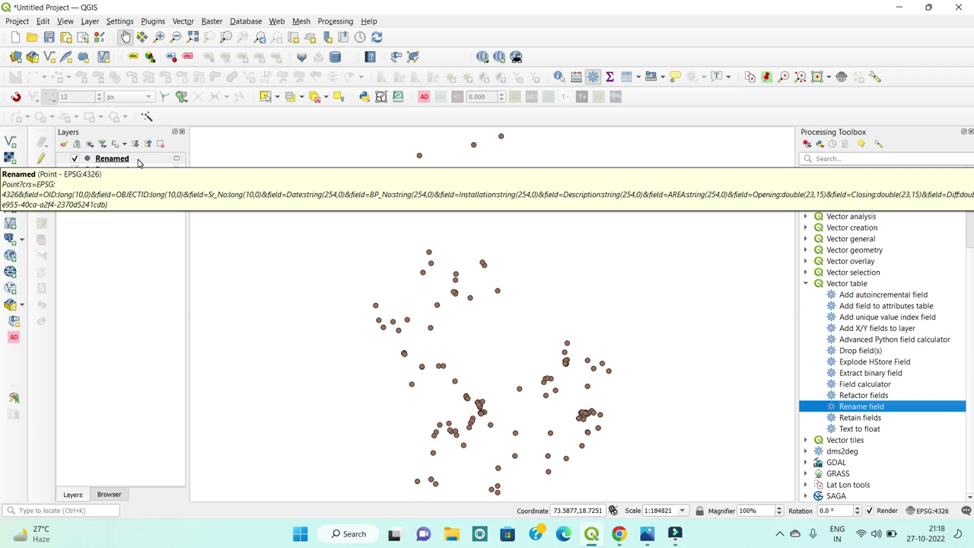
right_click(139, 159)
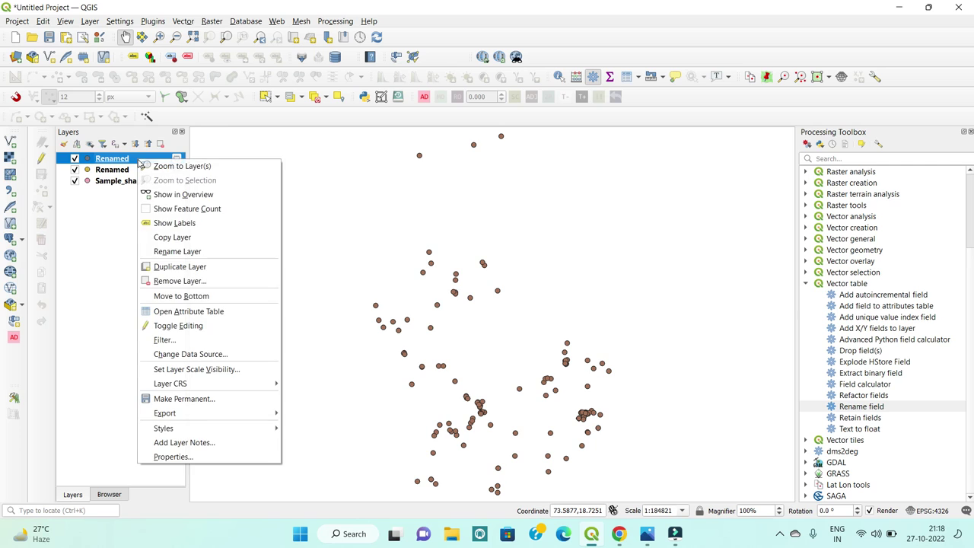
click(167, 314)
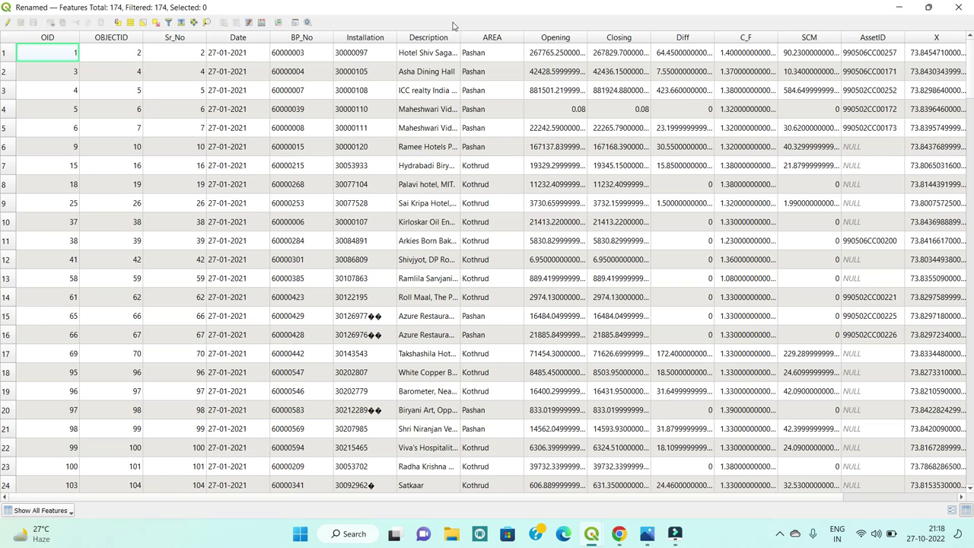
click(959, 6)
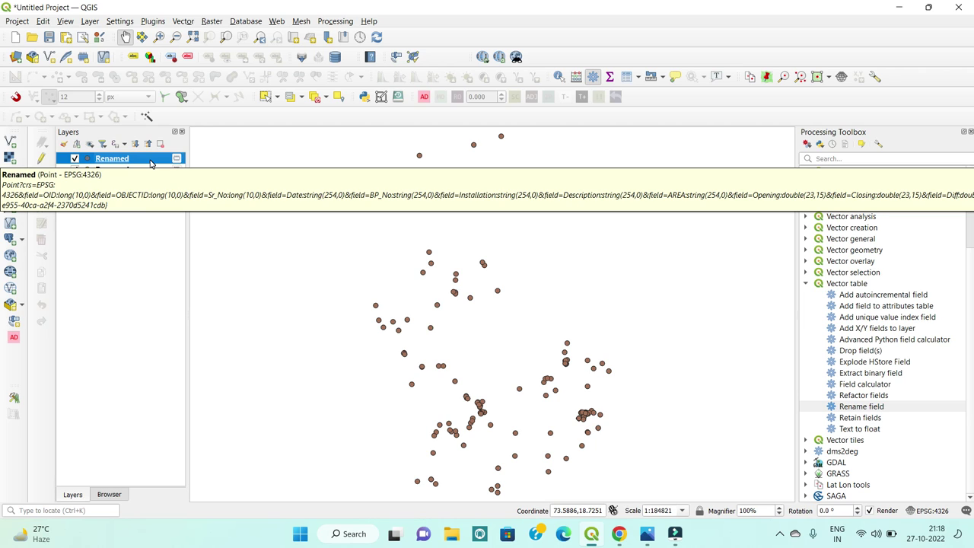
- Dismiss the layer details popup and turn off visibility for both Renamed layers
click(126, 284)
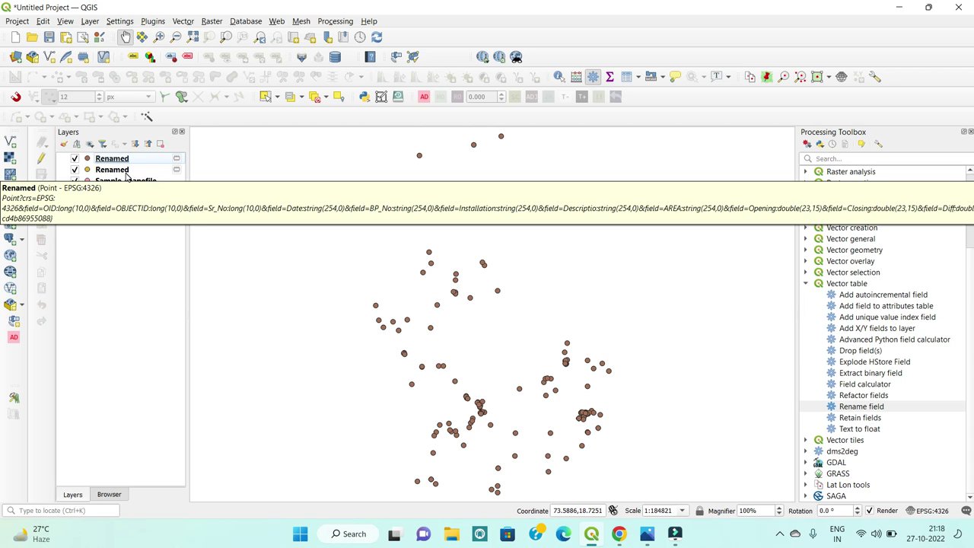
click(74, 169)
click(75, 158)
click(75, 159)
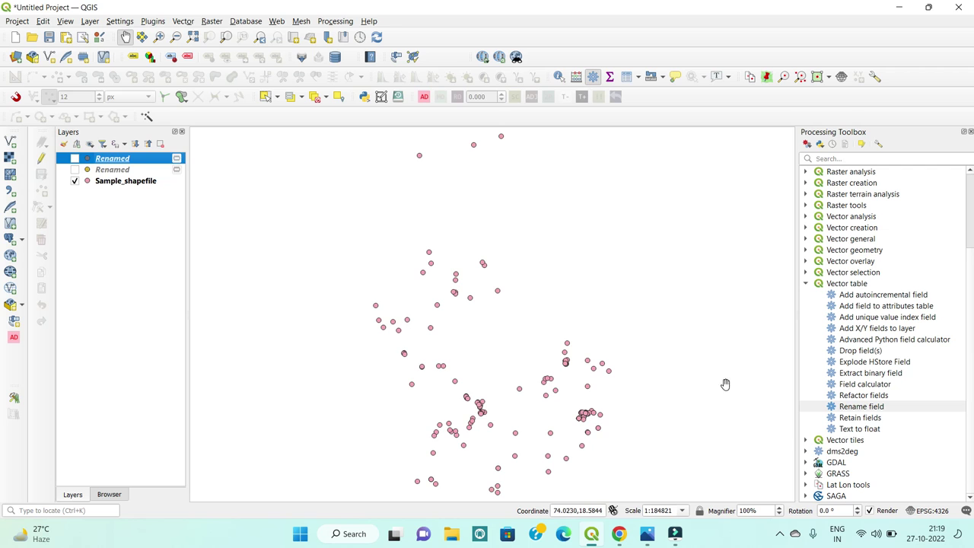
double_click(861, 419)
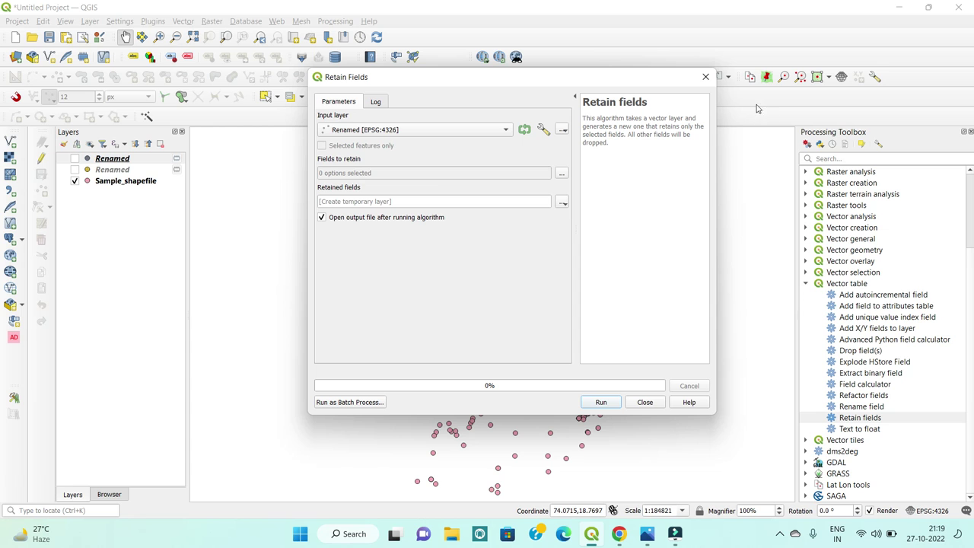
click(706, 77)
right_click(136, 183)
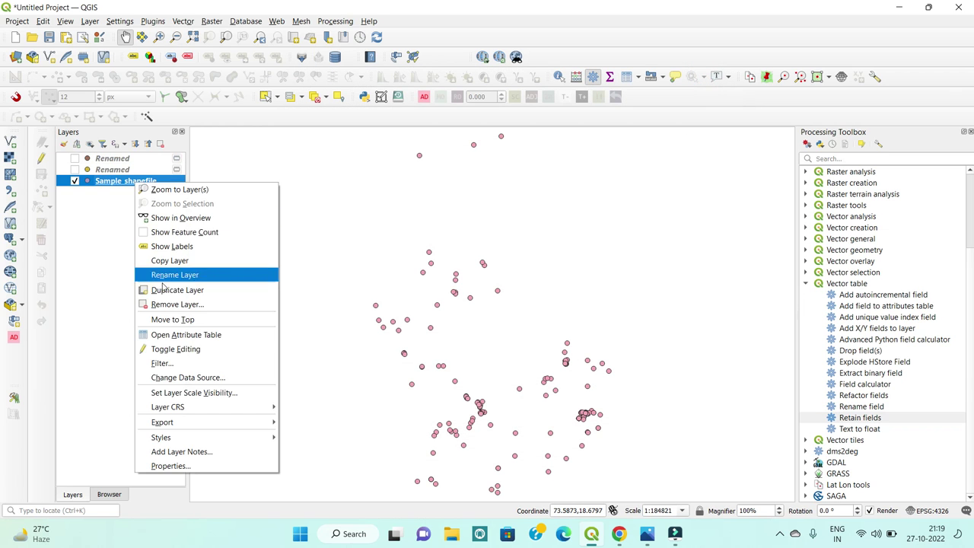
click(174, 334)
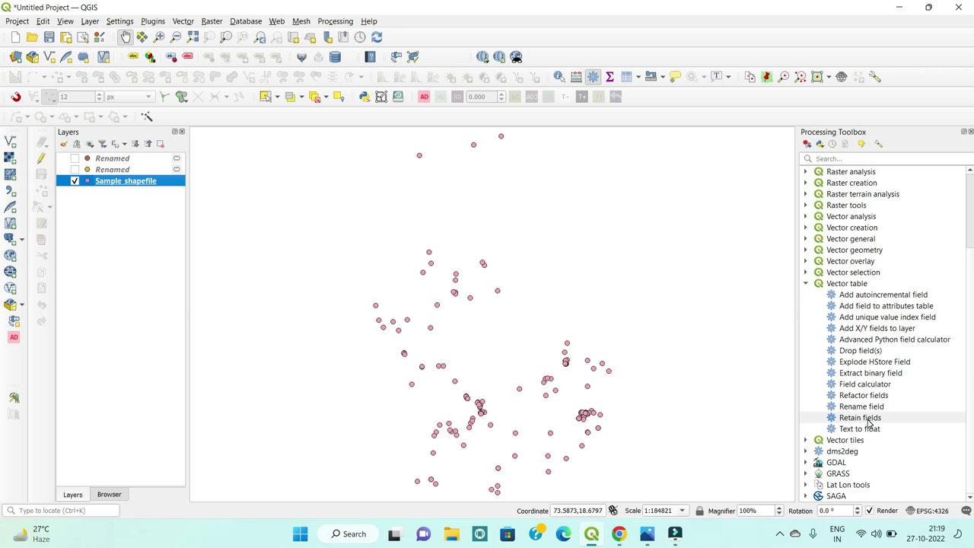
- In Retain fields, select OID, Date, BP_No, Installati, Descriptio, AREA, Opening and Closing
double_click(861, 418)
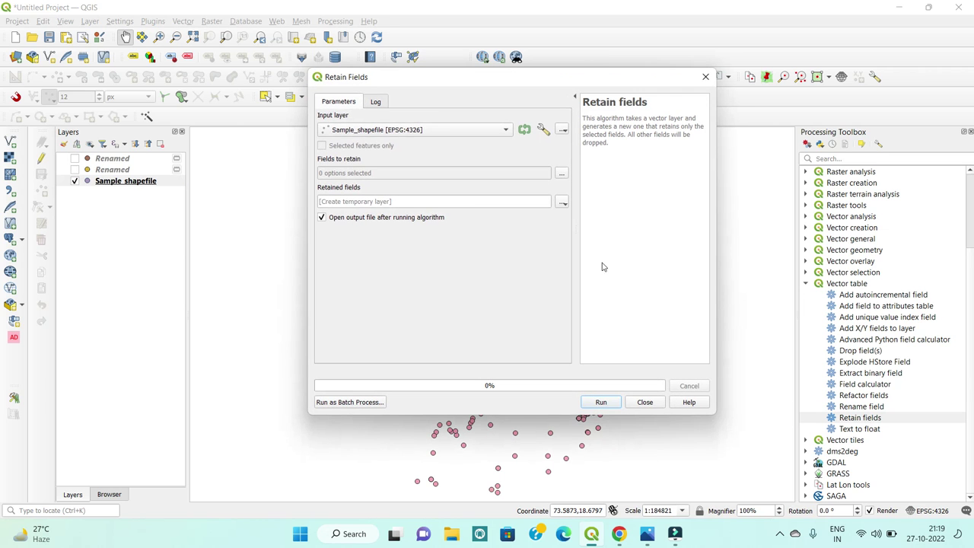
click(561, 174)
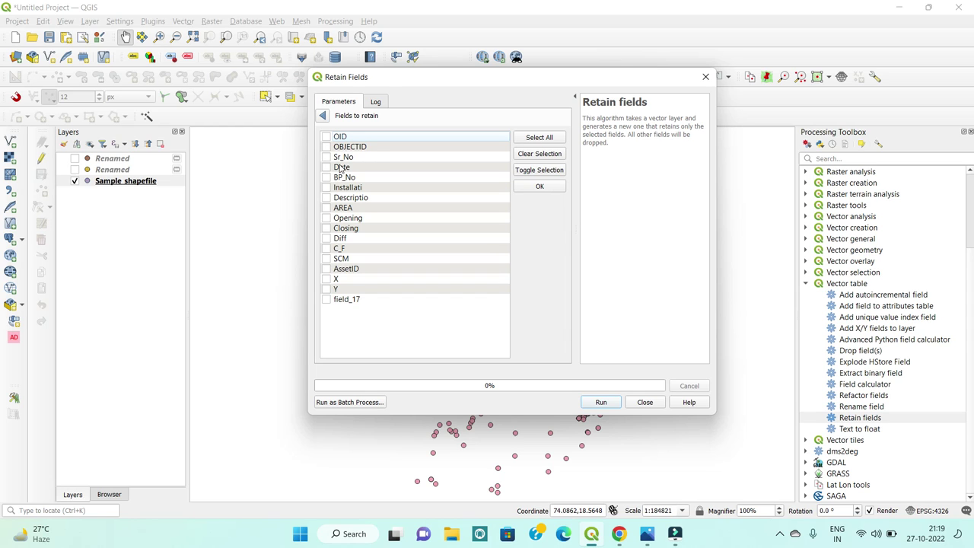
click(325, 136)
click(326, 168)
click(326, 178)
click(326, 188)
click(326, 197)
click(326, 208)
click(326, 218)
click(326, 227)
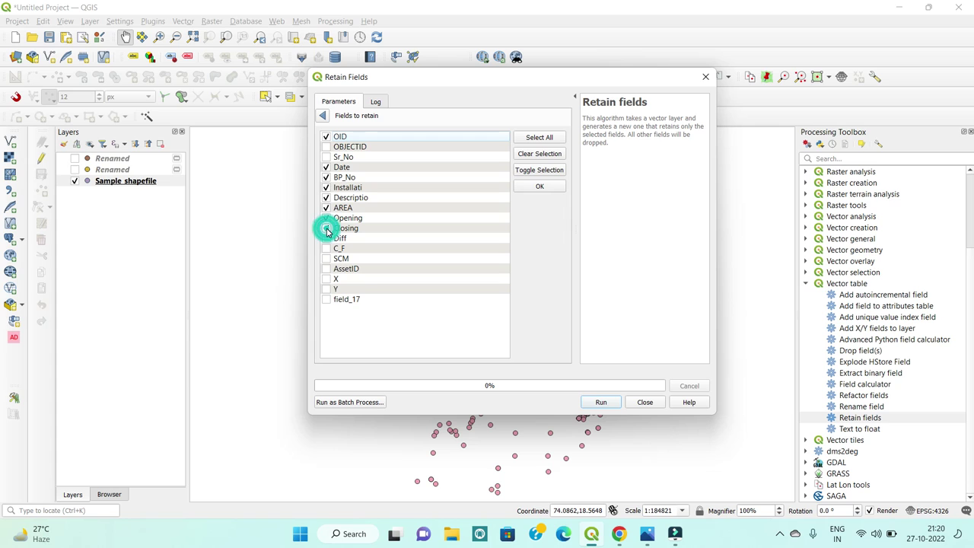
click(540, 188)
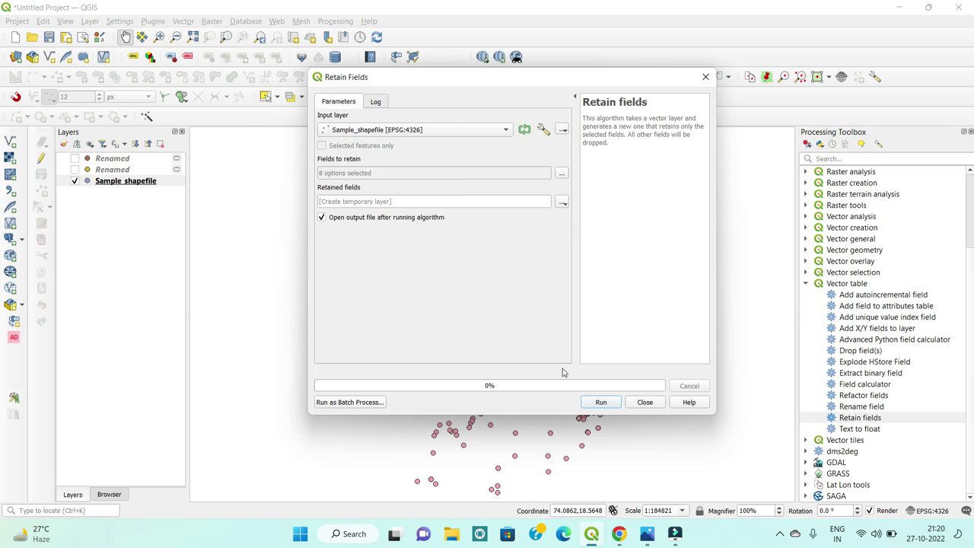
- Run Retain fields and check the 174-feature, eight-column Retained fields attribute table
click(601, 402)
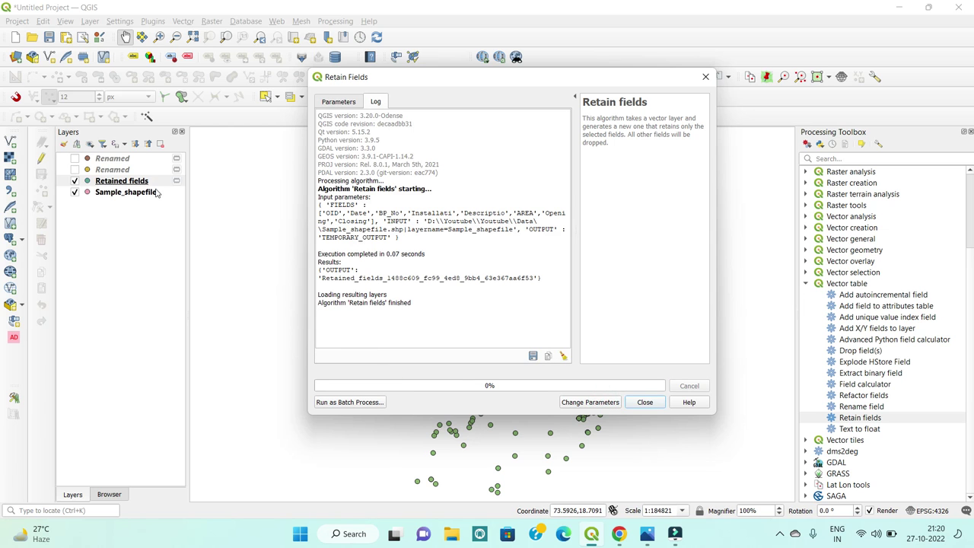
click(705, 77)
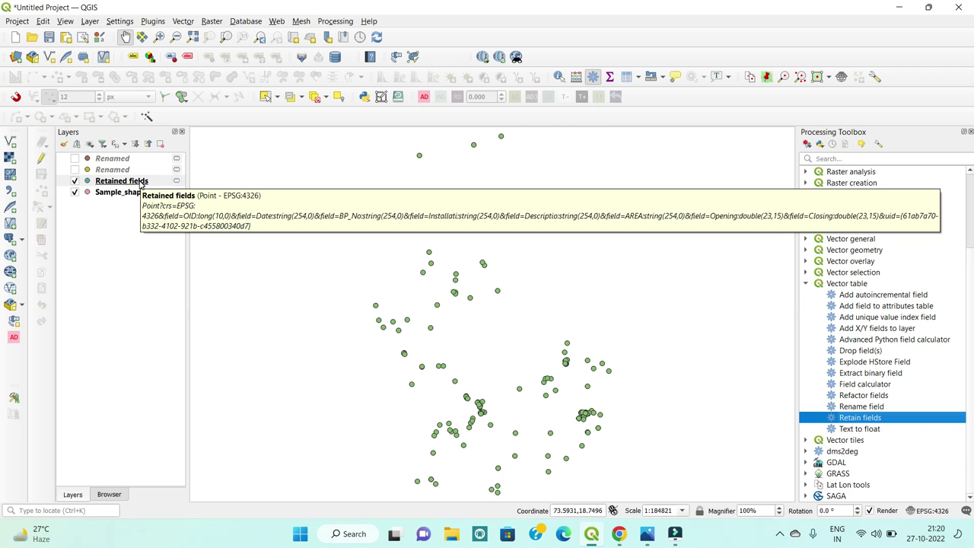
right_click(141, 183)
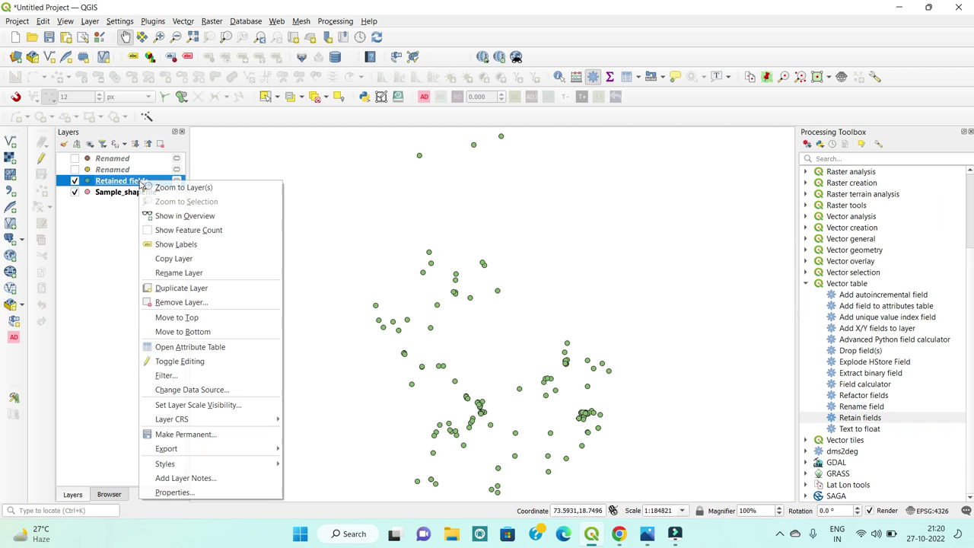
click(179, 349)
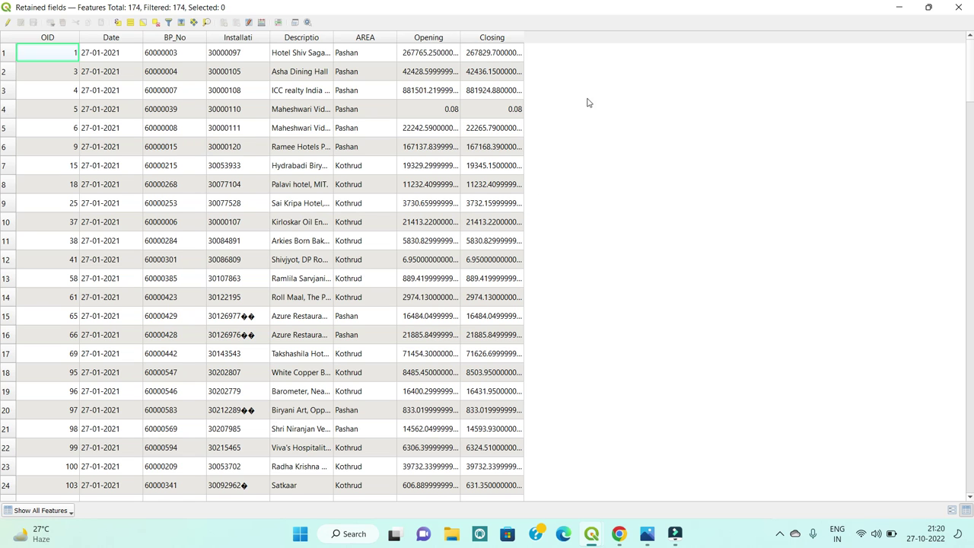
click(959, 7)
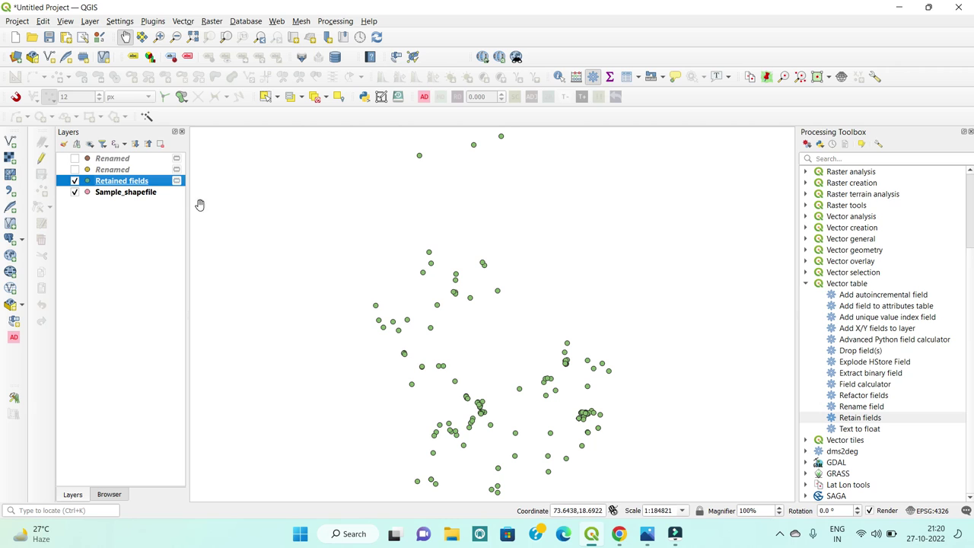
mouse_move(158, 187)
- Bring up the rename and retain qgis.png summary image in Photos from the taskbar
click(647, 534)
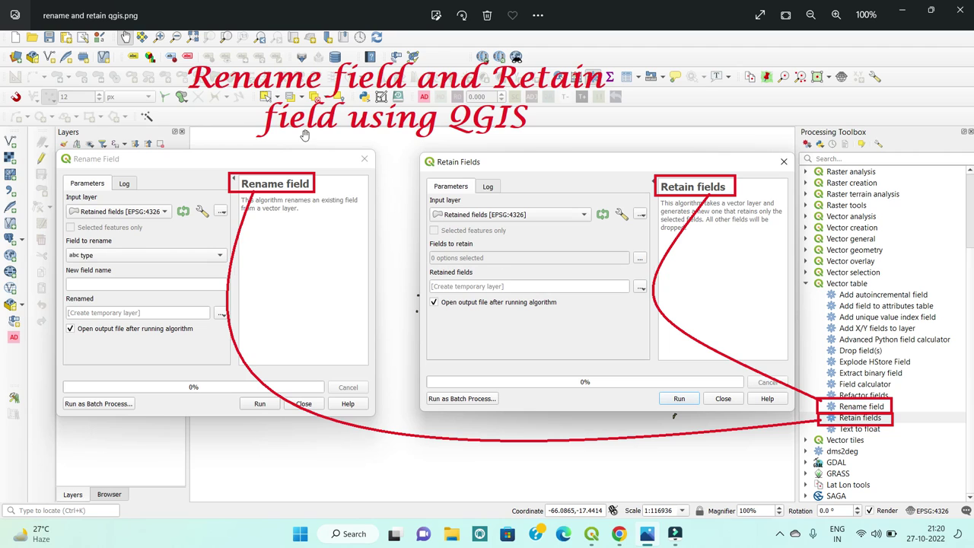